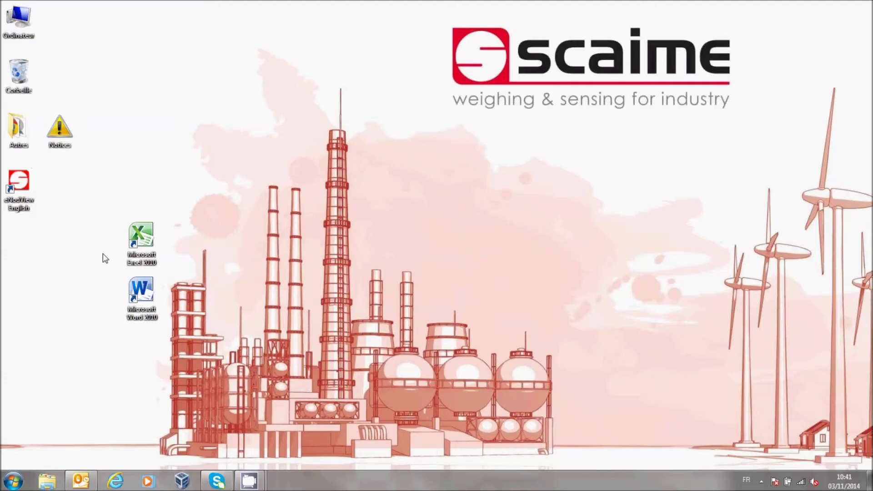
Launch eNodView English and choose the eNod configuration functioning mode.
{"action": "left_click", "coordinate": [21, 183]}
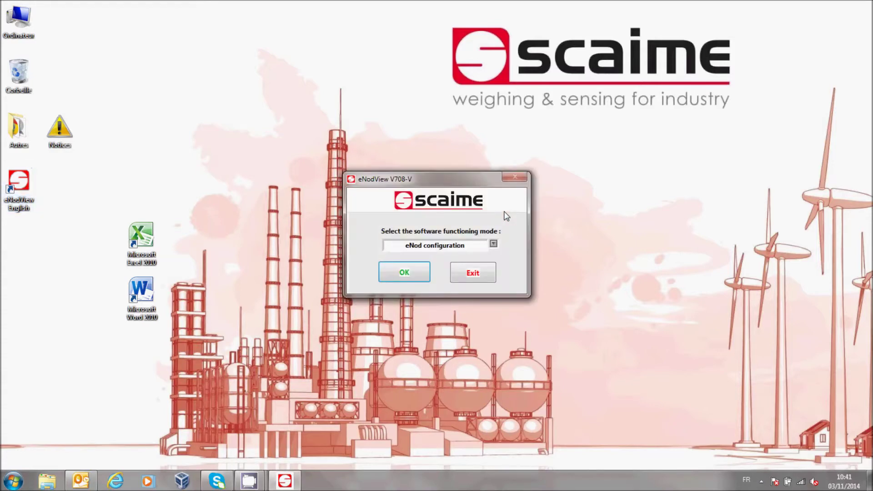
{"action": "left_click", "coordinate": [494, 245]}
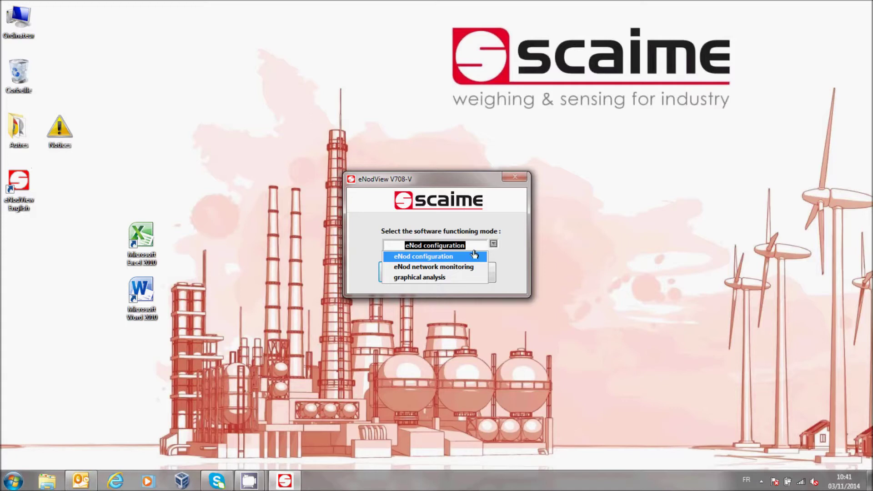
{"action": "left_click", "coordinate": [456, 258]}
Start in eNod configuration mode, keeping COM1 as the serial port and choosing the baud rate.
{"action": "left_click", "coordinate": [407, 273]}
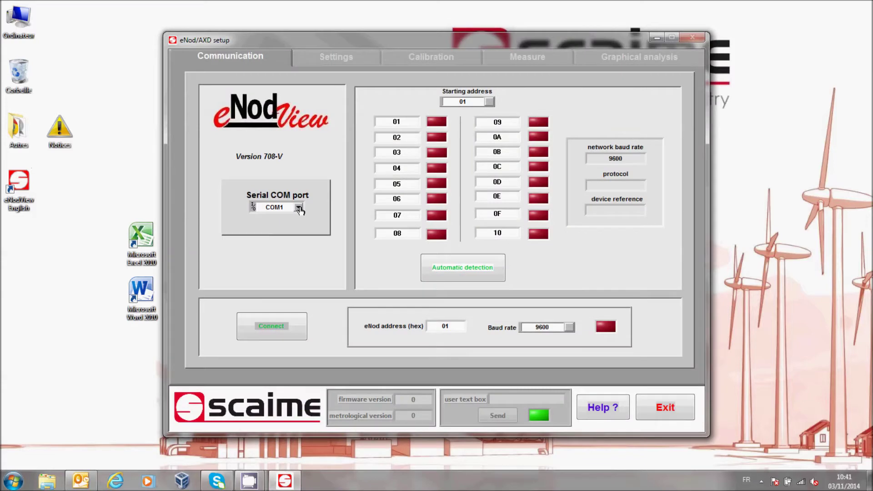
{"action": "left_click", "coordinate": [298, 208]}
{"action": "left_click", "coordinate": [298, 208]}
{"action": "left_click", "coordinate": [569, 328]}
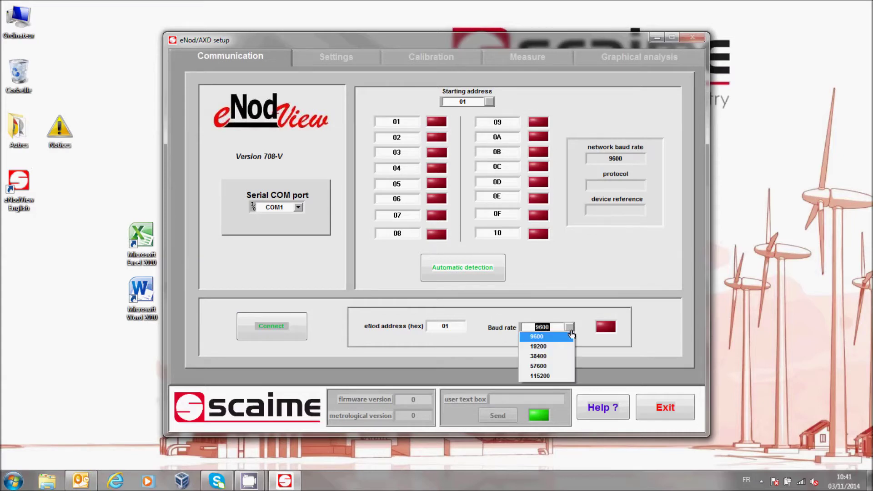
{"action": "left_click", "coordinate": [558, 346]}
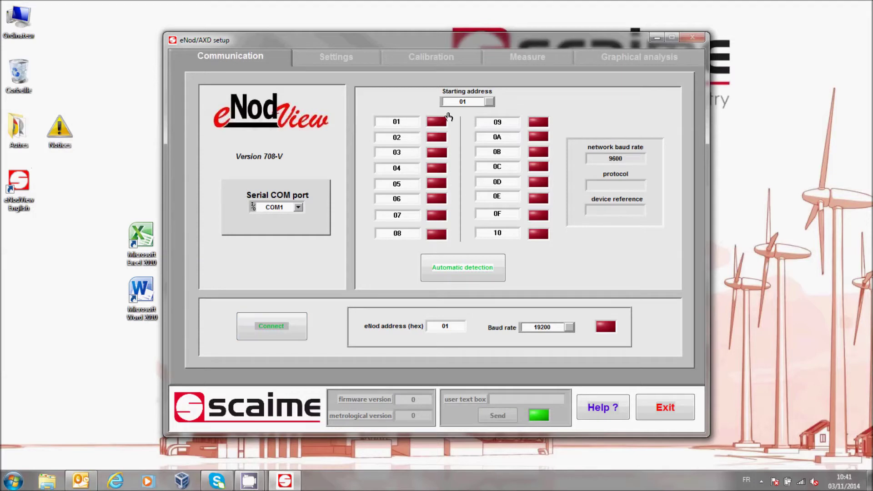
Auto-detect eNod devices and connect to the eNod3-C found at address 01.
{"action": "left_click", "coordinate": [447, 279]}
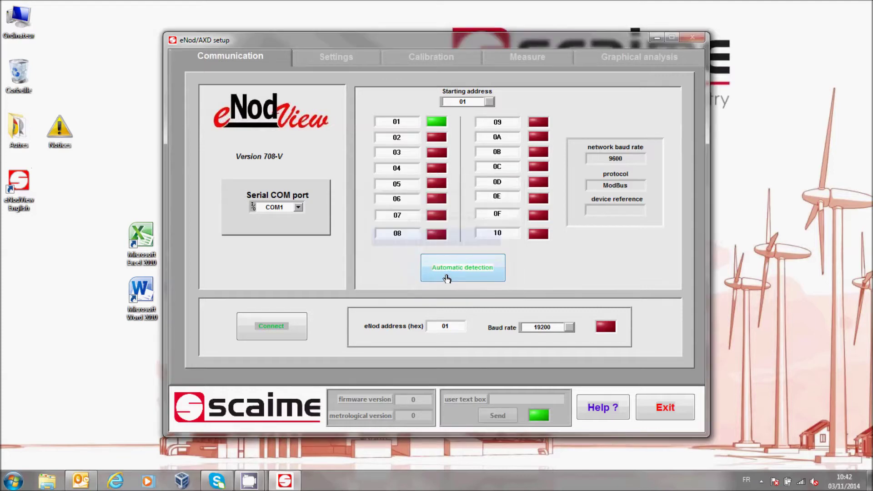
{"action": "left_click", "coordinate": [437, 122]}
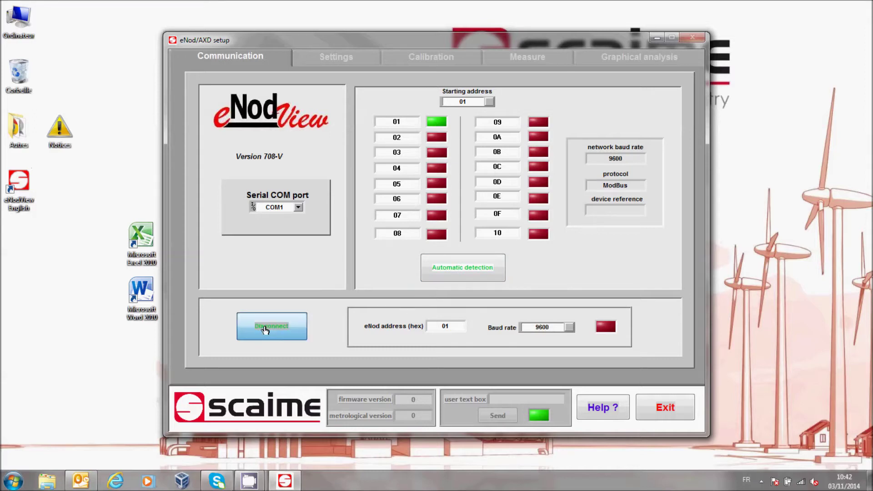
{"action": "left_click", "coordinate": [265, 328]}
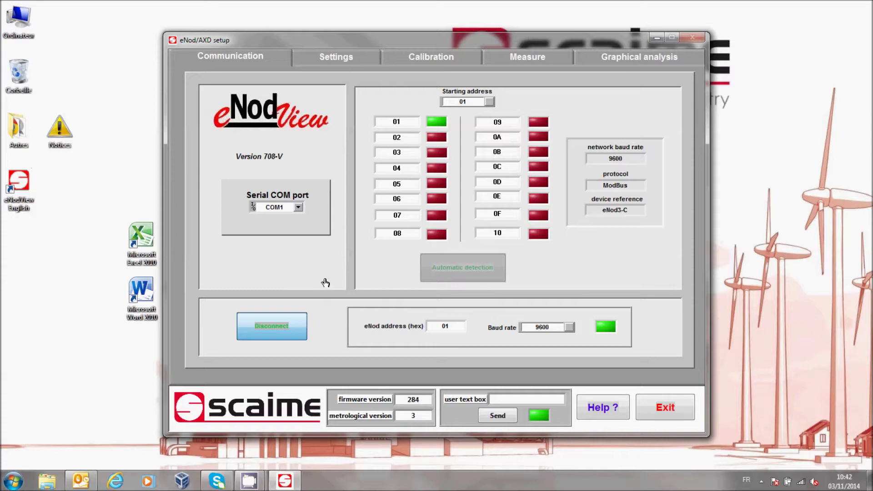
{"action": "left_click", "coordinate": [342, 63]}
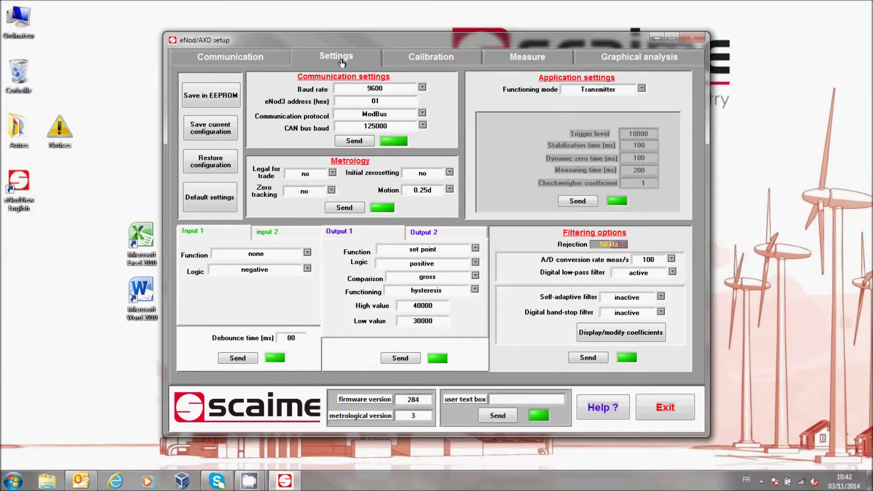
Record a brief live net measurement reading about 11017, then stop acquisition.
{"action": "left_click", "coordinate": [539, 60]}
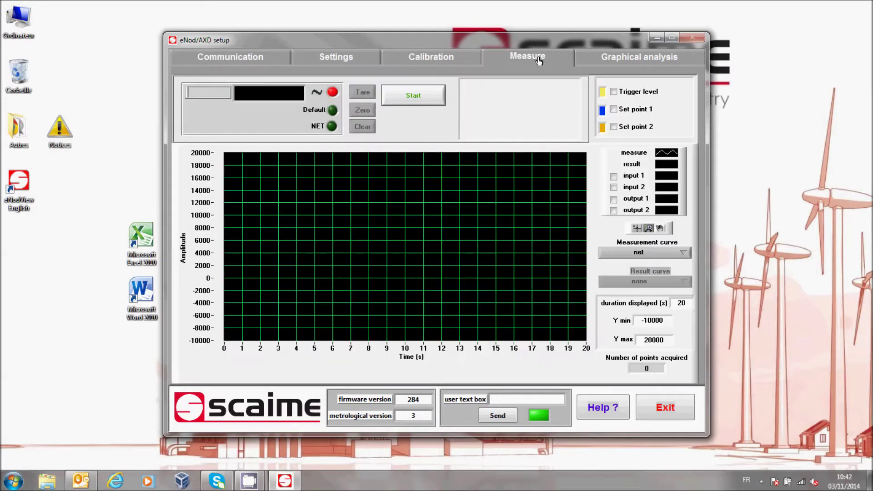
{"action": "left_click", "coordinate": [425, 99]}
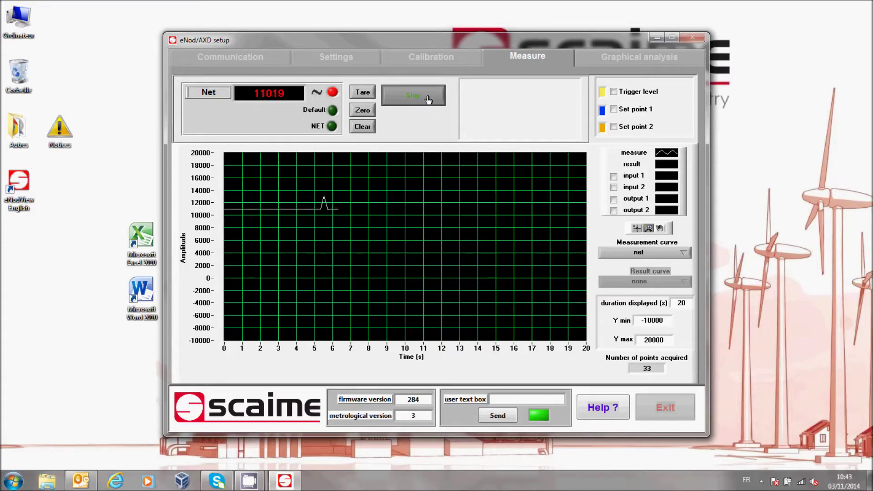
{"action": "left_click", "coordinate": [428, 99]}
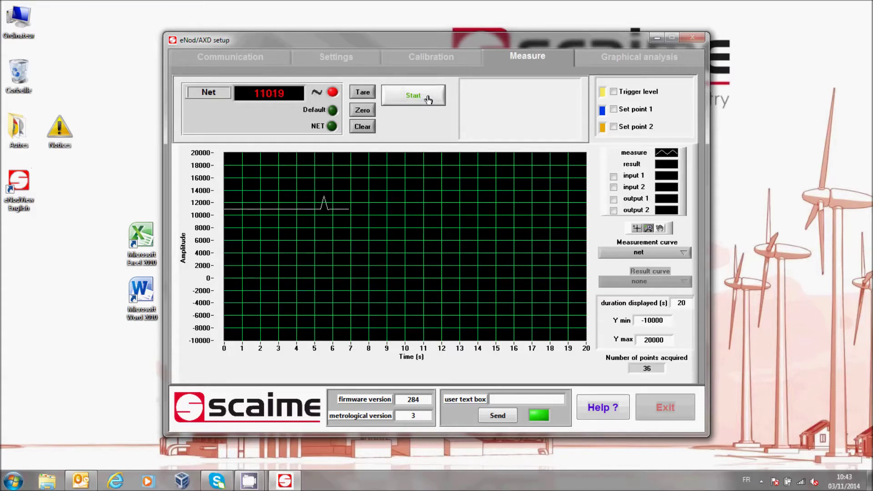
{"action": "left_click", "coordinate": [437, 59]}
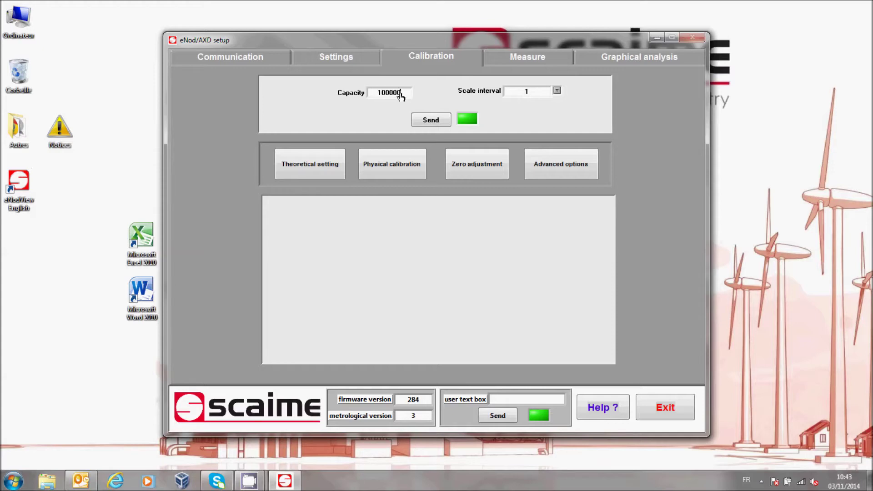
Replace the capacity 100000 with 3000 and send it to the device.
{"action": "left_click_drag", "start_coordinate": [401, 94], "coordinate": [372, 99]}
{"action": "type", "text": "3000"}
{"action": "left_click", "coordinate": [432, 121]}
{"action": "left_click", "coordinate": [426, 123]}
Set physical calibration to one segment with calibration load 1 of 2000.
{"action": "left_click", "coordinate": [401, 173]}
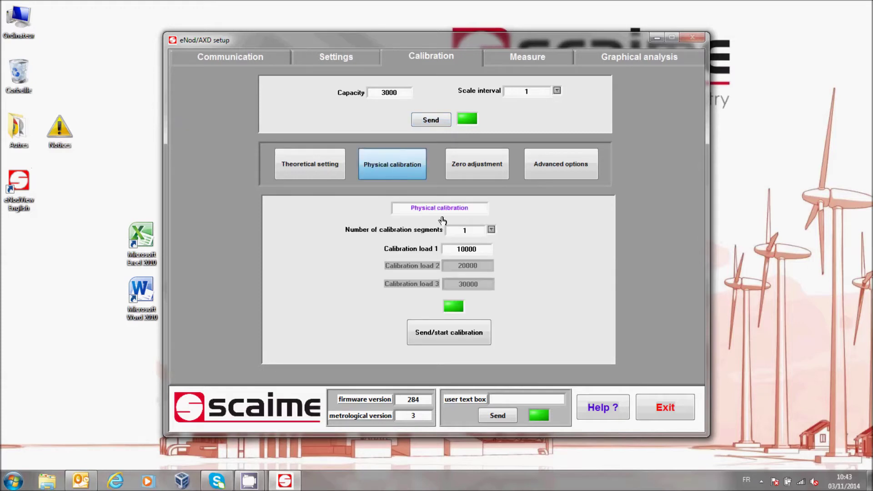
{"action": "left_click", "coordinate": [492, 231]}
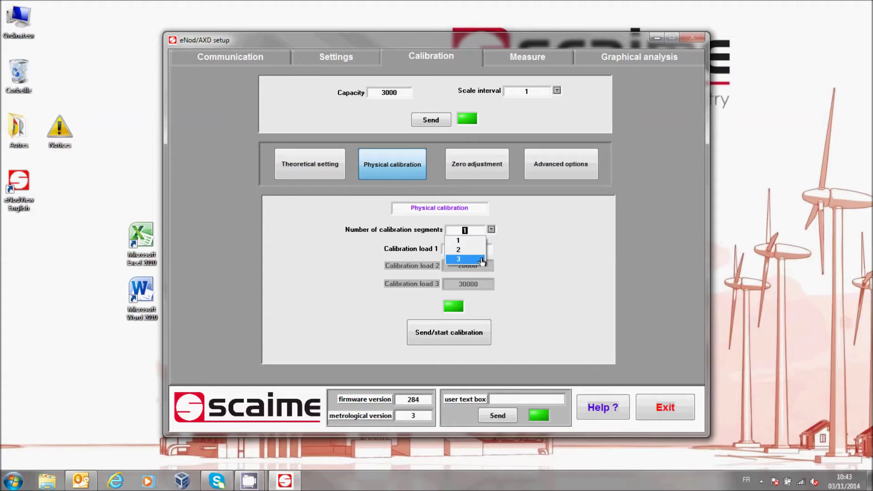
{"action": "left_click", "coordinate": [478, 242]}
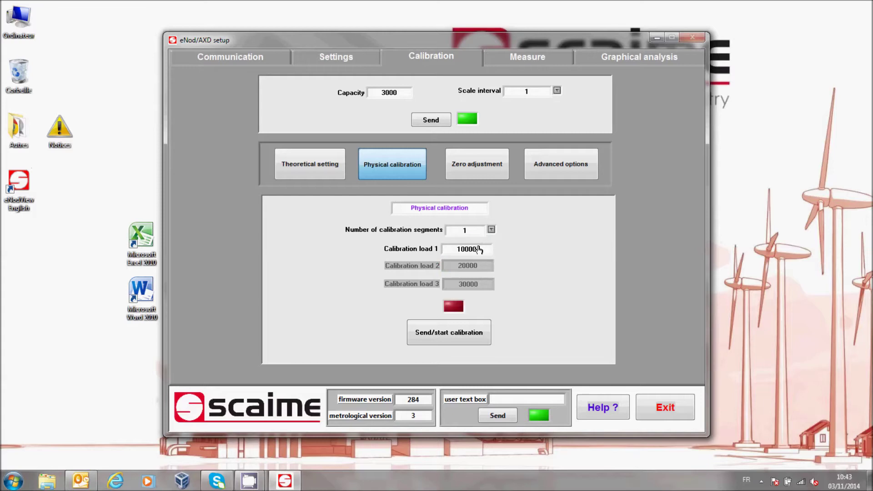
{"action": "left_click_drag", "start_coordinate": [486, 256], "coordinate": [457, 253]}
{"action": "type", "text": "2000"}
{"action": "left_click", "coordinate": [434, 337]}
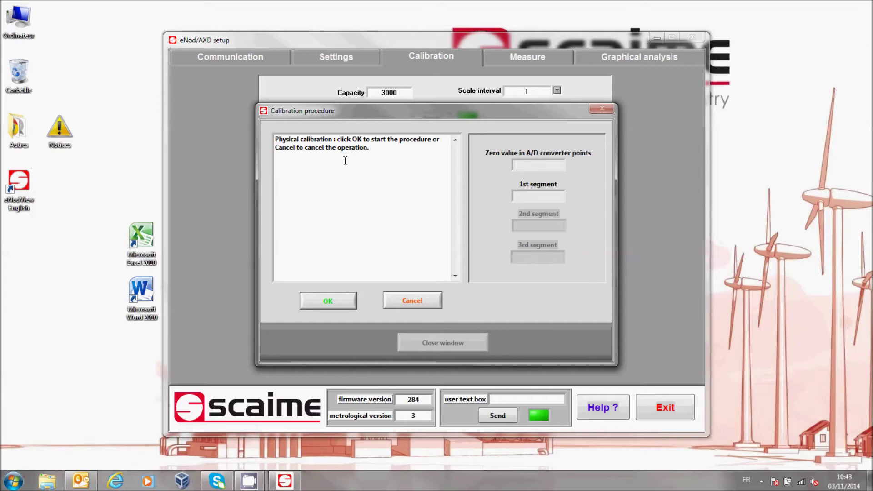
Acquire zero unloaded (110170) and the 2000-load segment (199941), then close the procedure.
{"action": "left_click", "coordinate": [333, 304]}
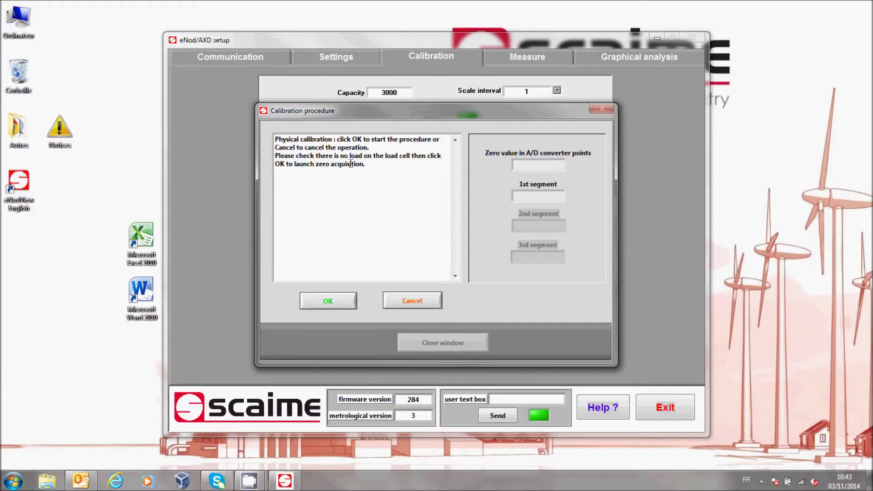
{"action": "left_click", "coordinate": [338, 300]}
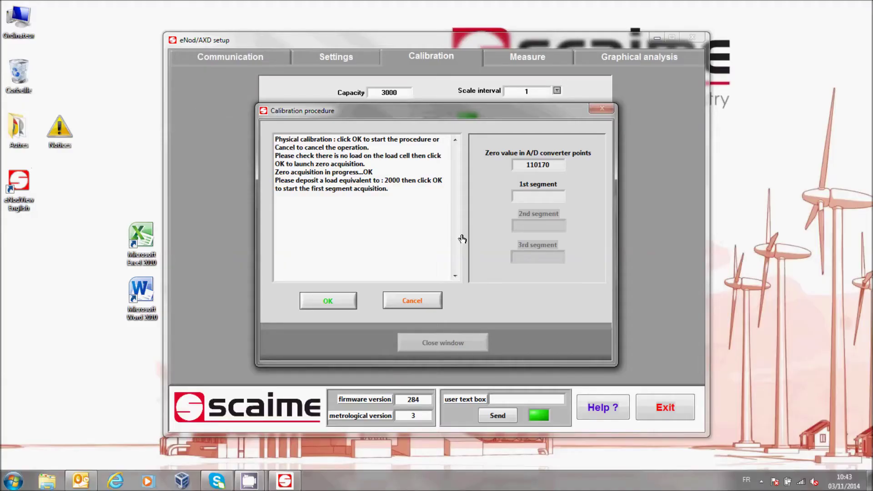
{"action": "left_click", "coordinate": [328, 302]}
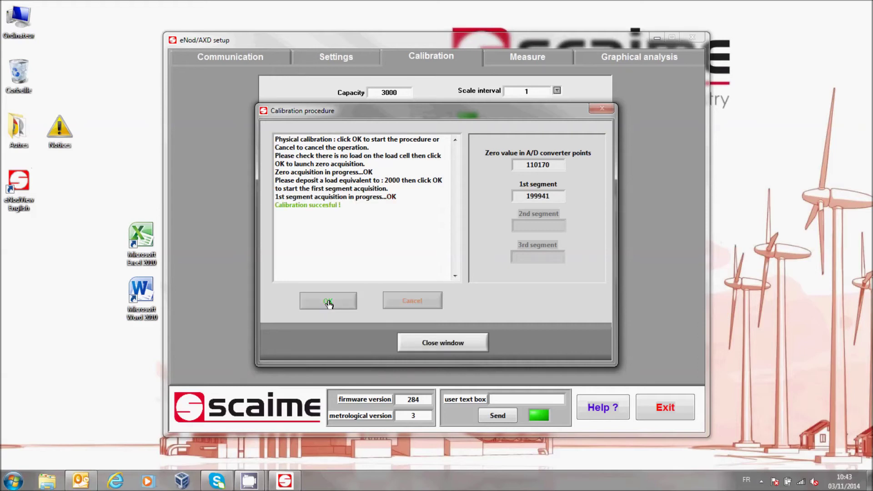
{"action": "left_click", "coordinate": [435, 347]}
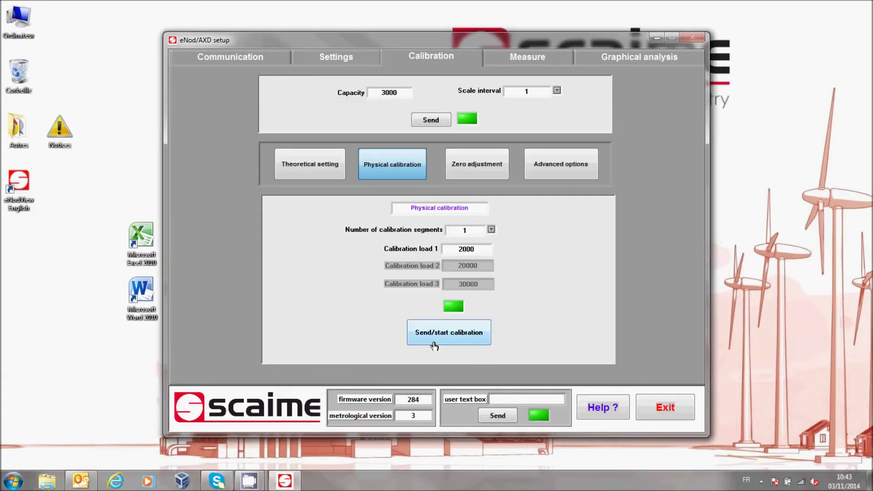
Record a live net measurement dropping from about 2000 to 0, then stop it.
{"action": "left_click", "coordinate": [513, 61]}
{"action": "left_click", "coordinate": [415, 97]}
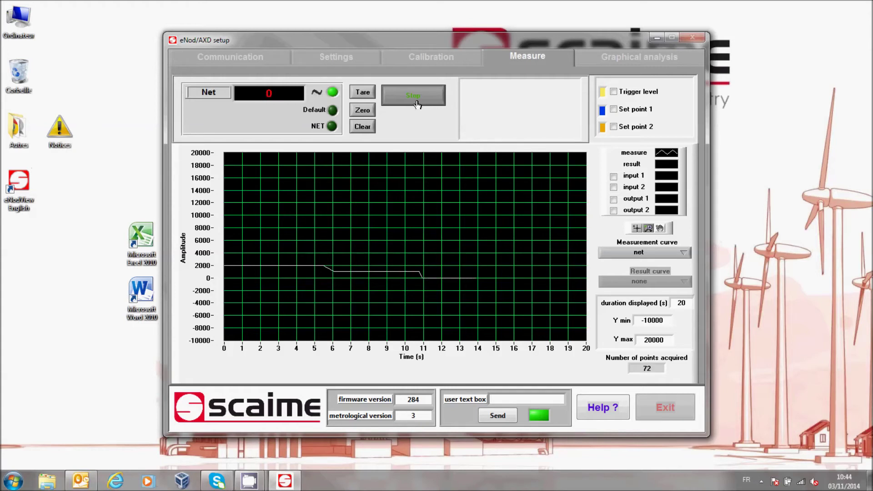
{"action": "left_click", "coordinate": [417, 104]}
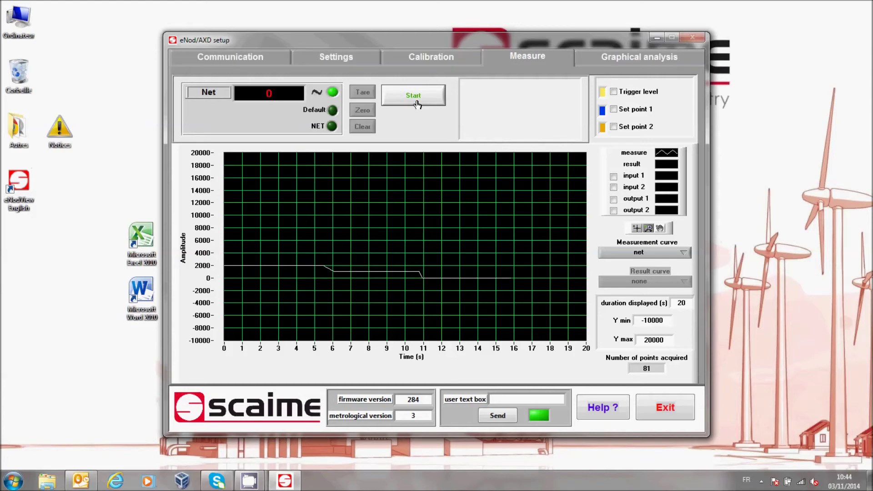
{"action": "left_click", "coordinate": [433, 58]}
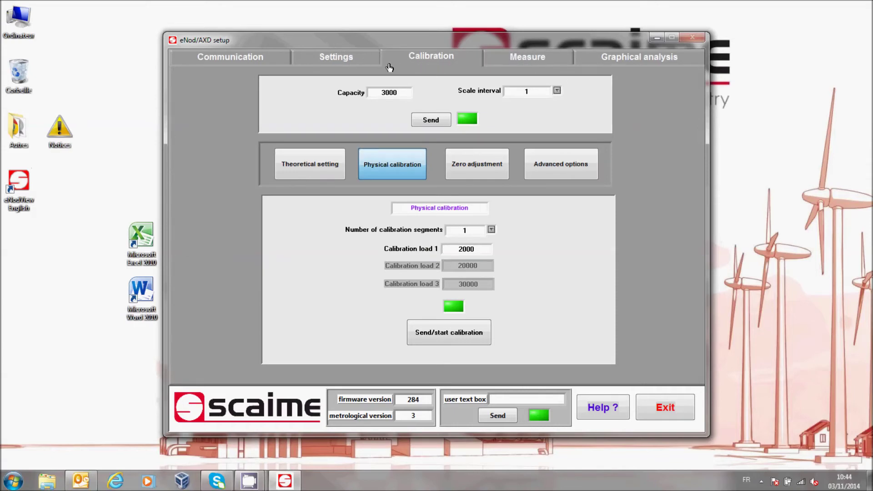
Switch to 2 calibration segments with load 1 at 1000 and load 2 at 2000.
{"action": "left_click", "coordinate": [492, 230]}
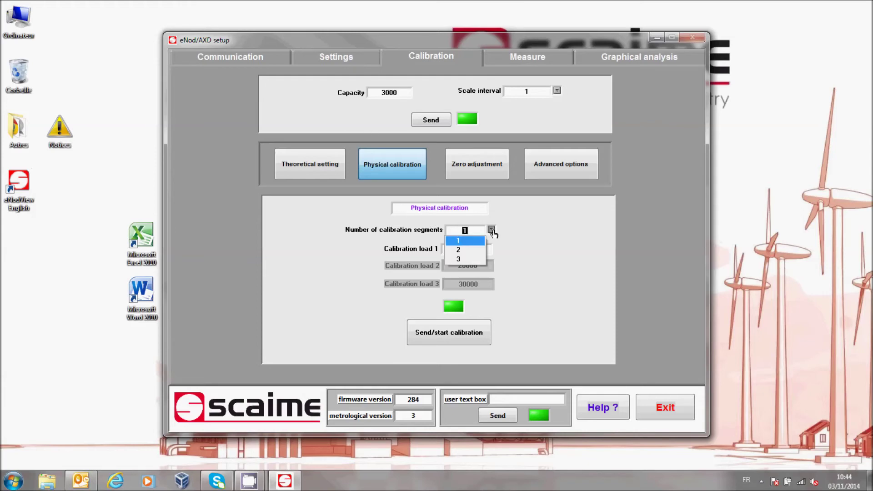
{"action": "left_click", "coordinate": [459, 250]}
{"action": "left_click_drag", "start_coordinate": [478, 250], "coordinate": [450, 253]}
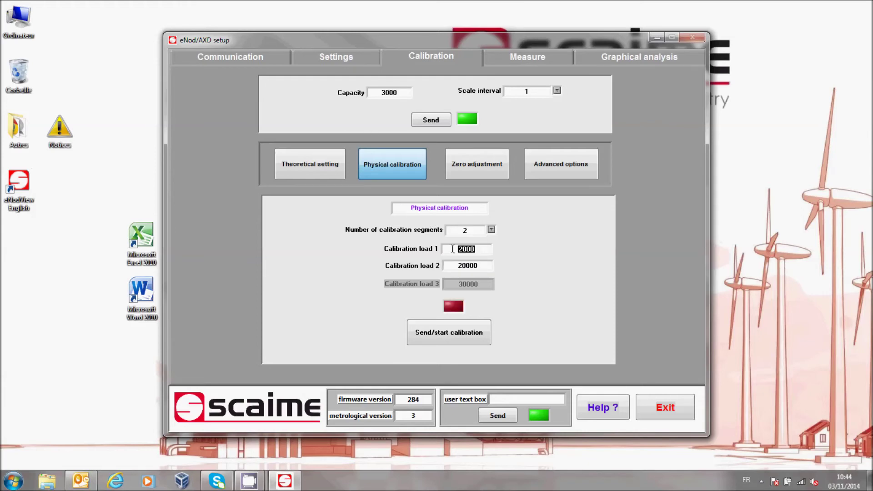
{"action": "type", "text": "1000"}
{"action": "left_click", "coordinate": [484, 268]}
{"action": "left_click_drag", "start_coordinate": [484, 269], "coordinate": [451, 271]}
{"action": "type", "text": "2000"}
Acquire zero (110164), the 1000-load segment (155065) and the 2000-load segment (199936).
{"action": "left_click", "coordinate": [463, 345]}
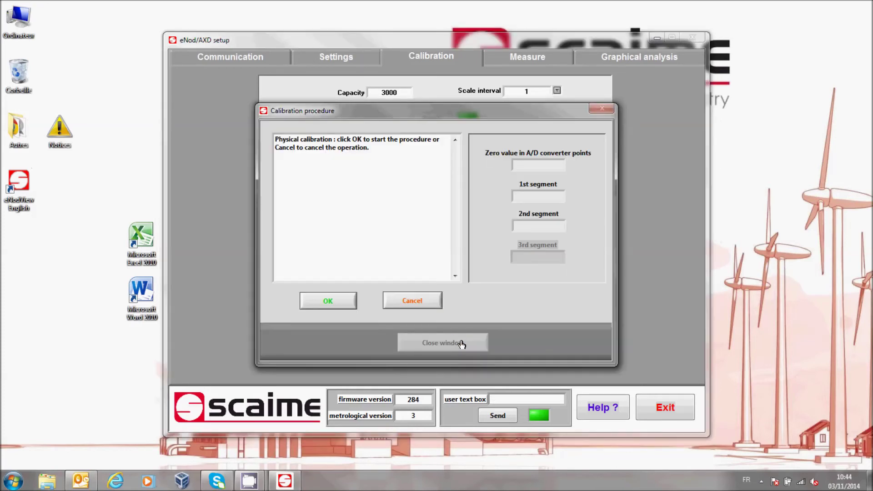
{"action": "left_click", "coordinate": [325, 304]}
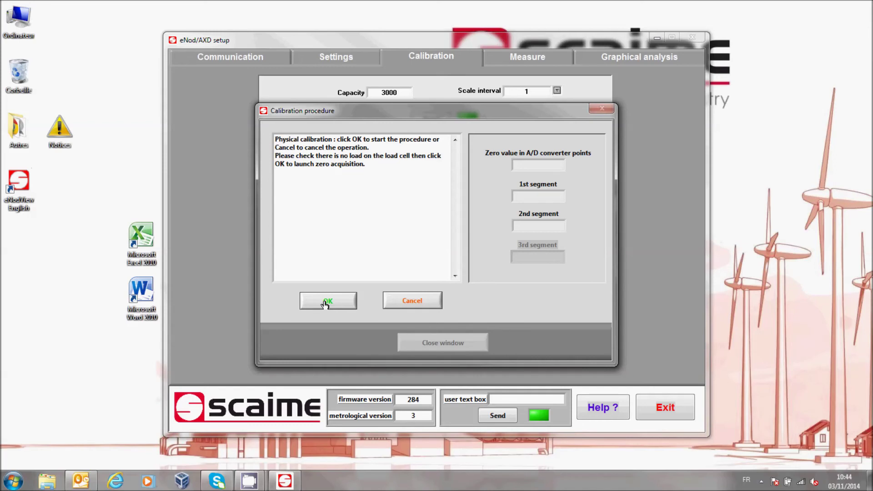
{"action": "left_click", "coordinate": [325, 304]}
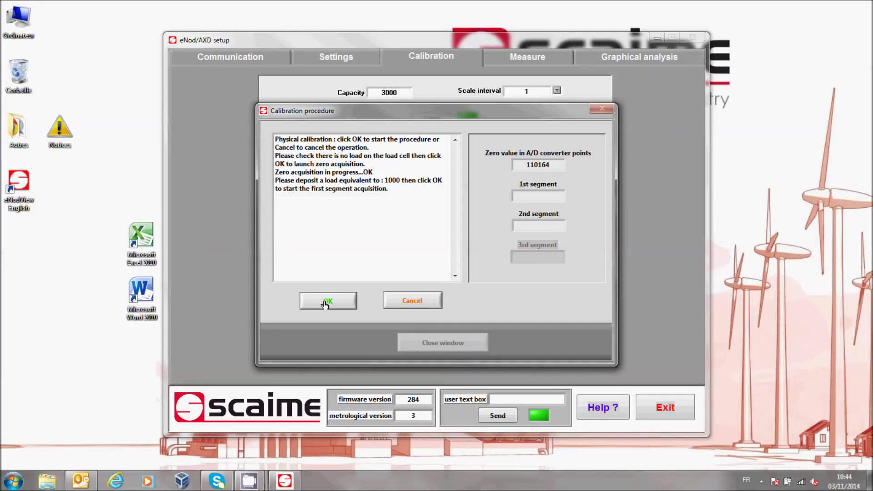
{"action": "left_click", "coordinate": [326, 302]}
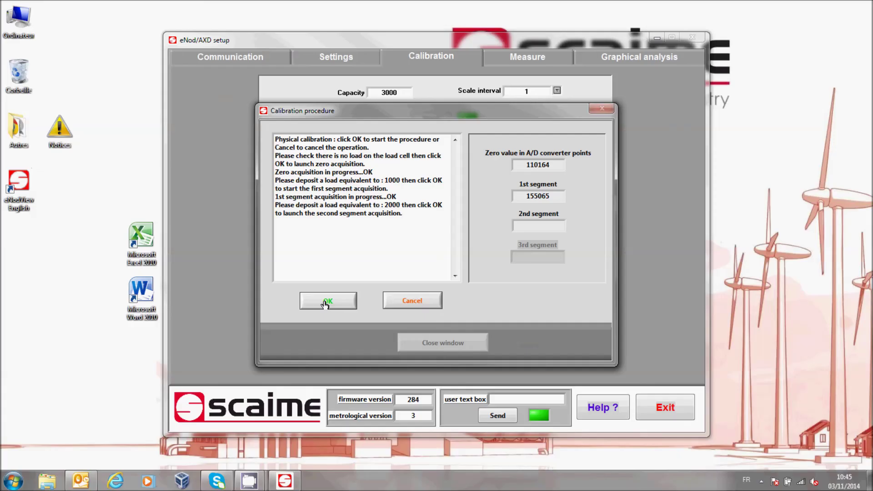
{"action": "left_click", "coordinate": [325, 304]}
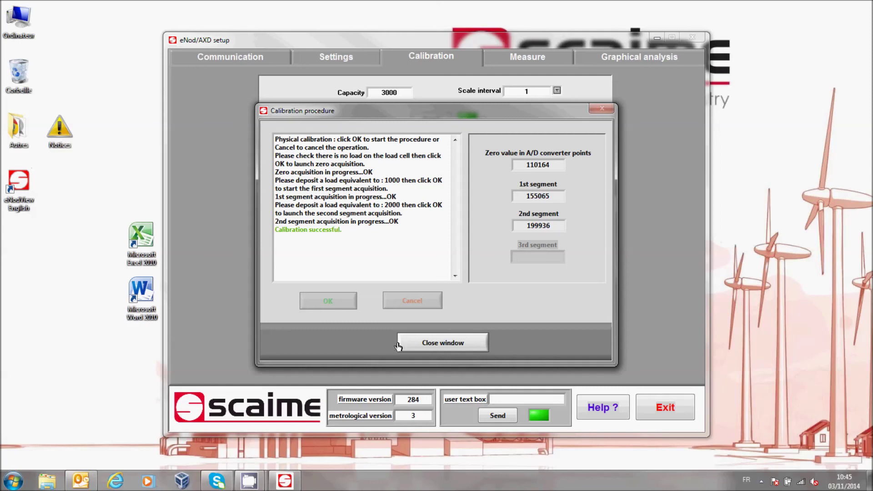
{"action": "left_click", "coordinate": [451, 347]}
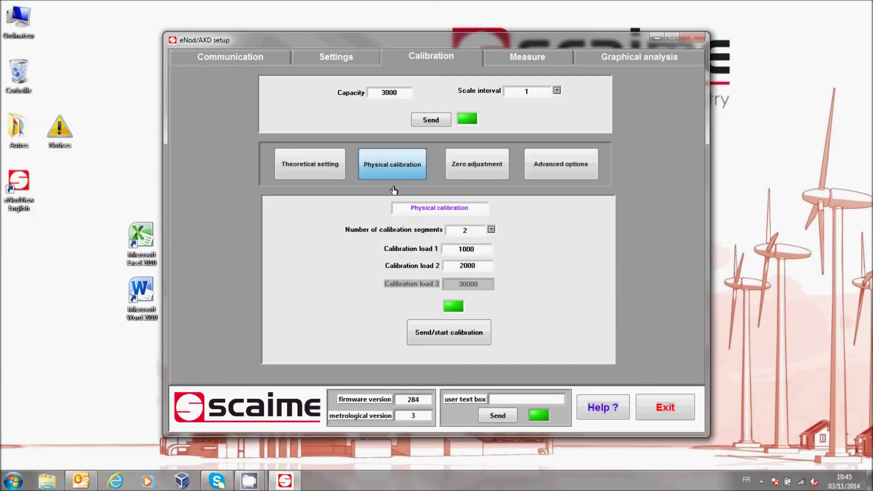
Record a verification measurement stepping from about 2000 to 1000 to 0, then stop it.
{"action": "left_click", "coordinate": [525, 57]}
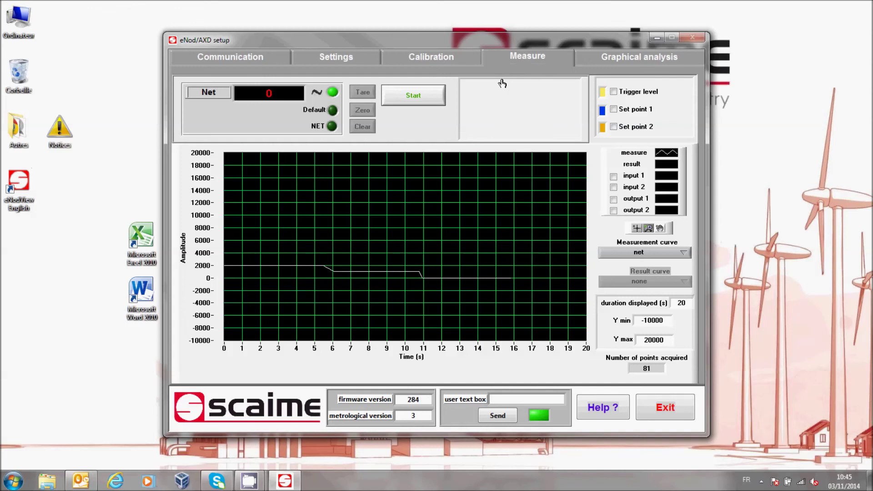
{"action": "left_click", "coordinate": [417, 100]}
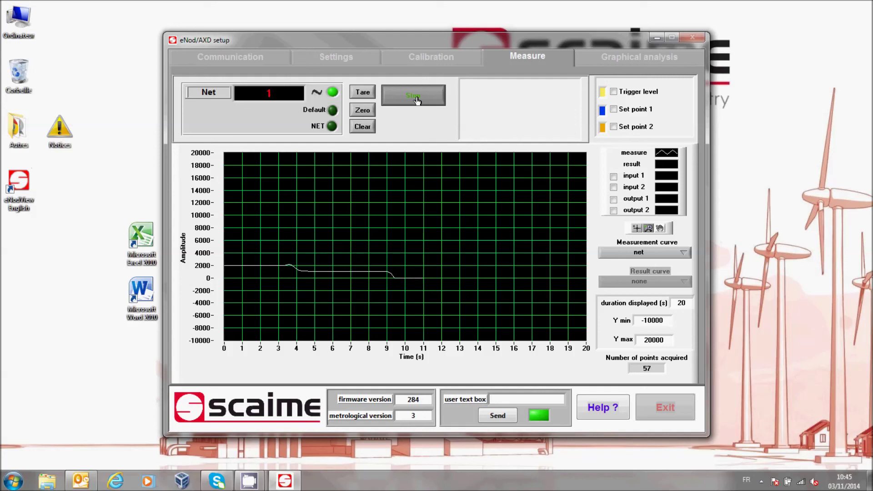
{"action": "left_click", "coordinate": [417, 100]}
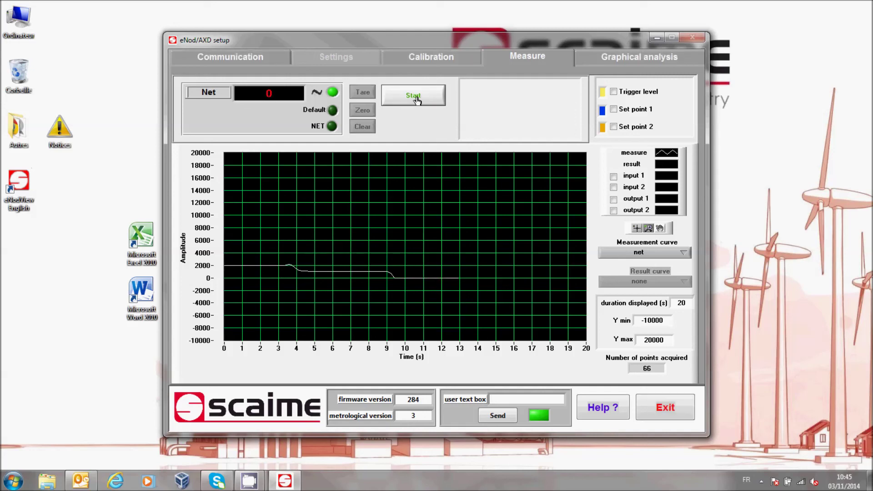